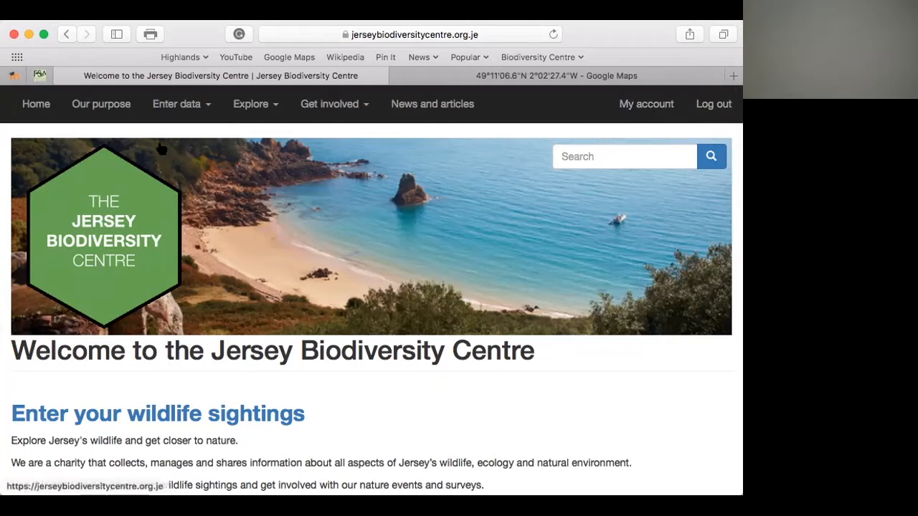
Open the form for adding a casual record and bring its record detail fields into view.
click(192, 112)
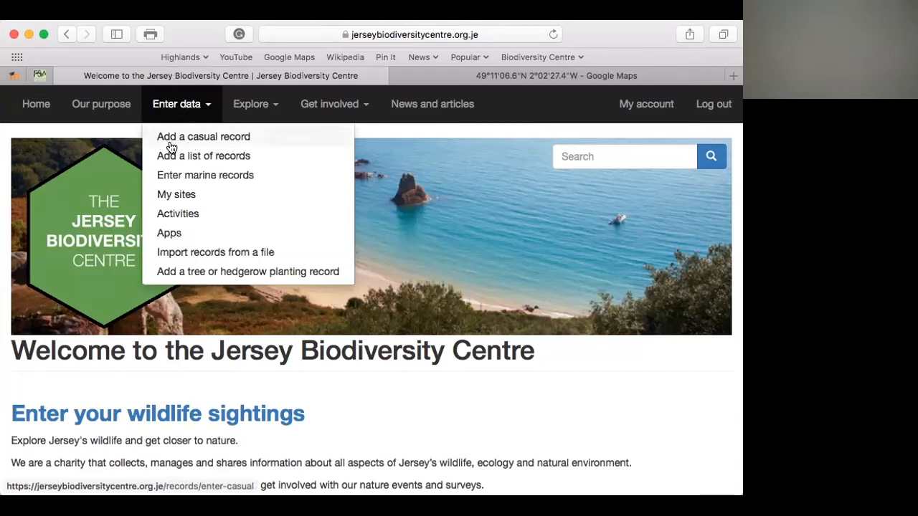
click(218, 141)
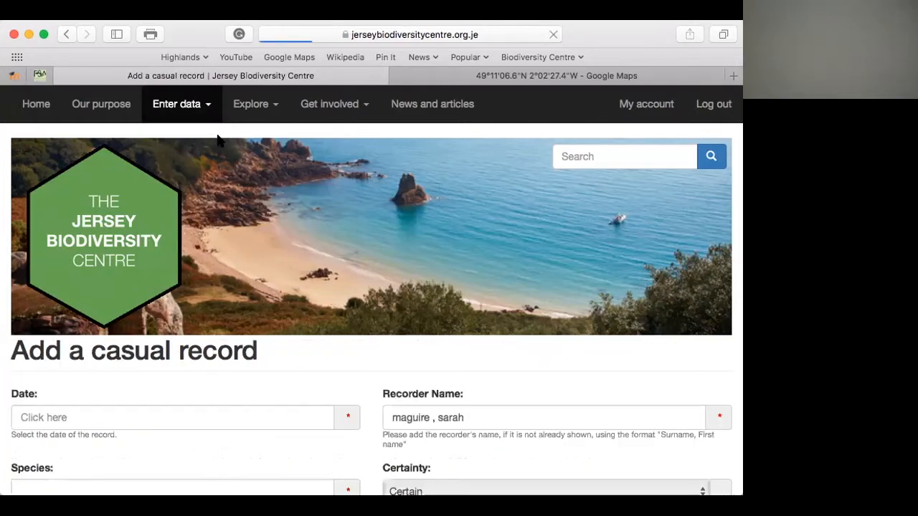
scroll(295, 357, down, 5)
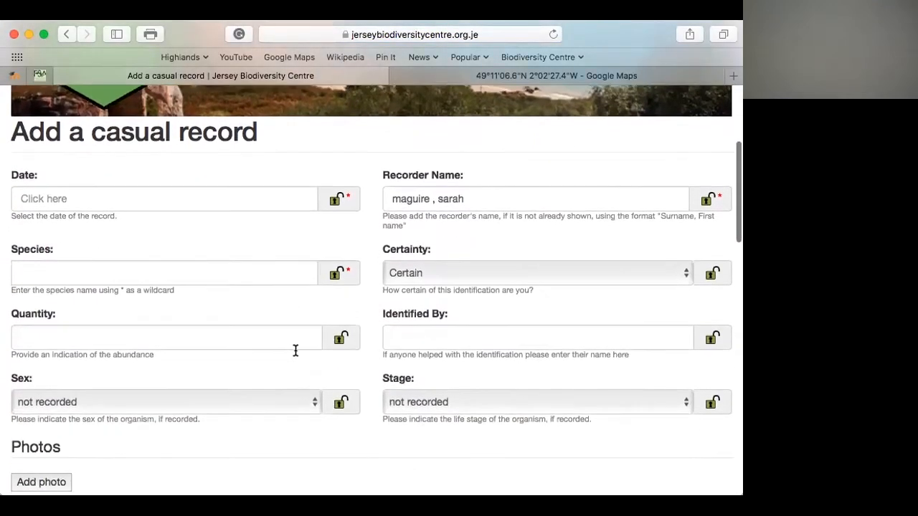
scroll(295, 354, down, 2)
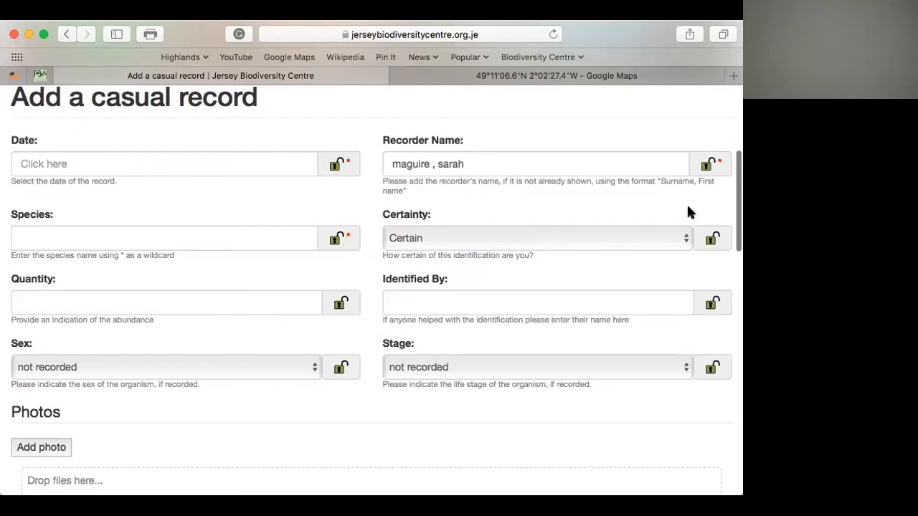
click(340, 239)
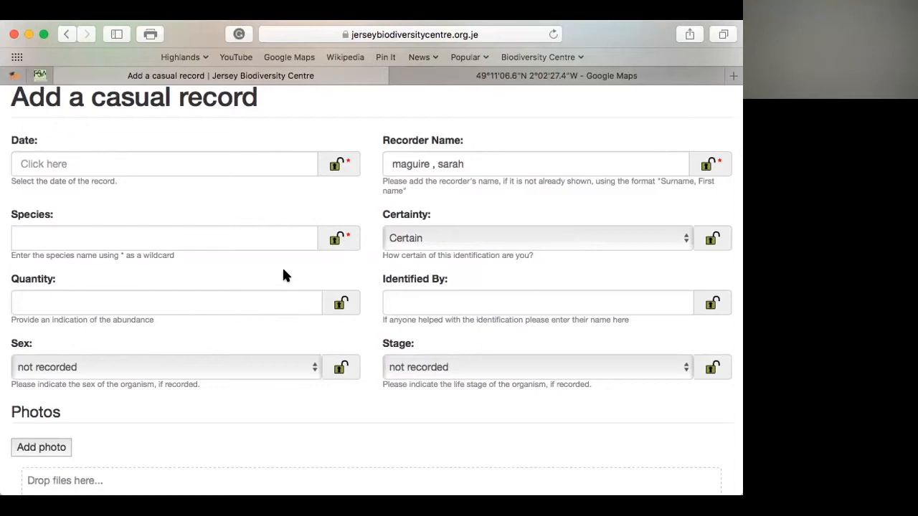
Set the record's date to 30 April 2020.
click(164, 162)
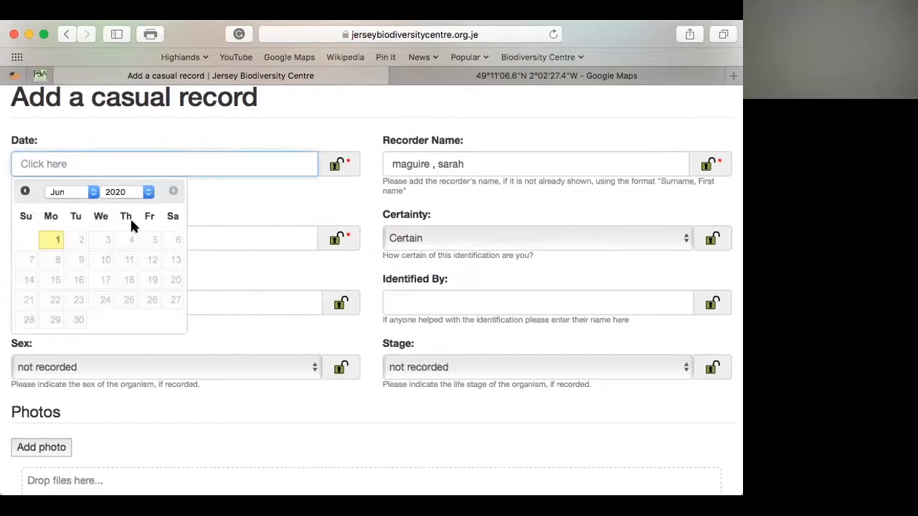
click(89, 191)
click(63, 172)
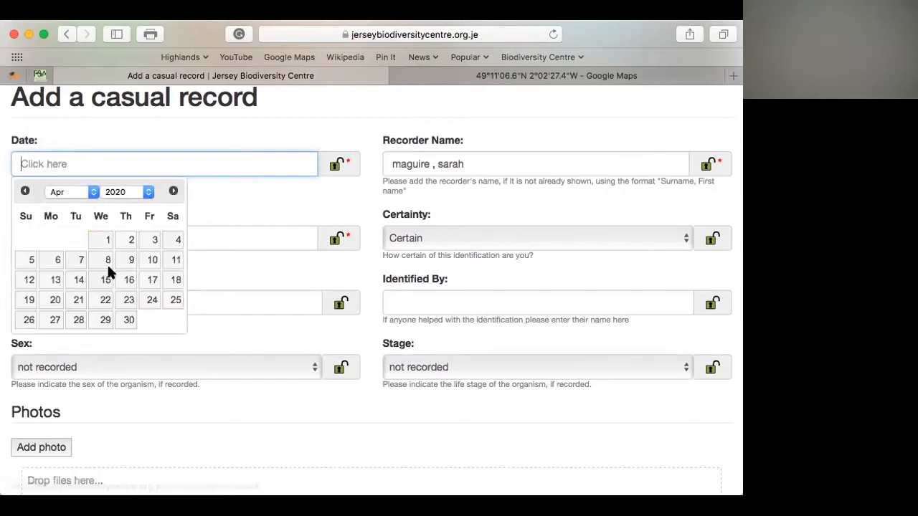
click(127, 323)
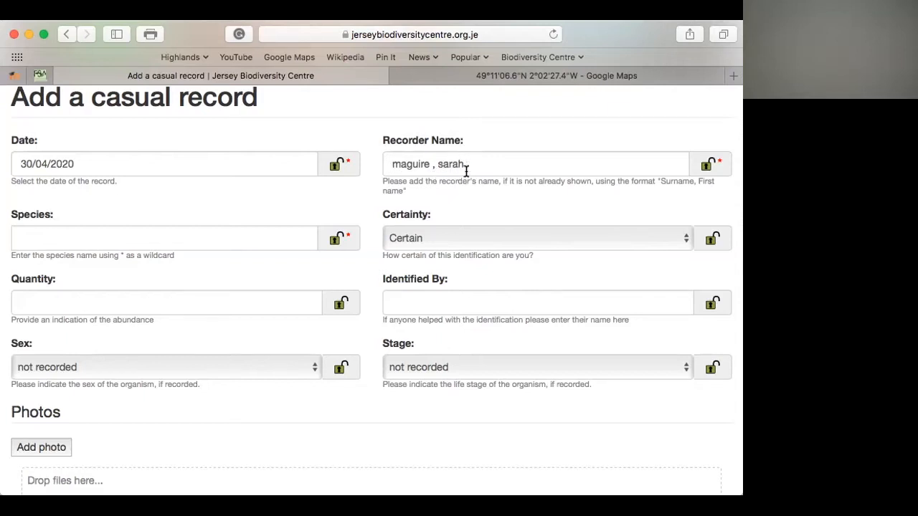
Set the species to the bird Robin (Erithacus rubecula) and keep the identification certainty as Certain.
click(157, 235)
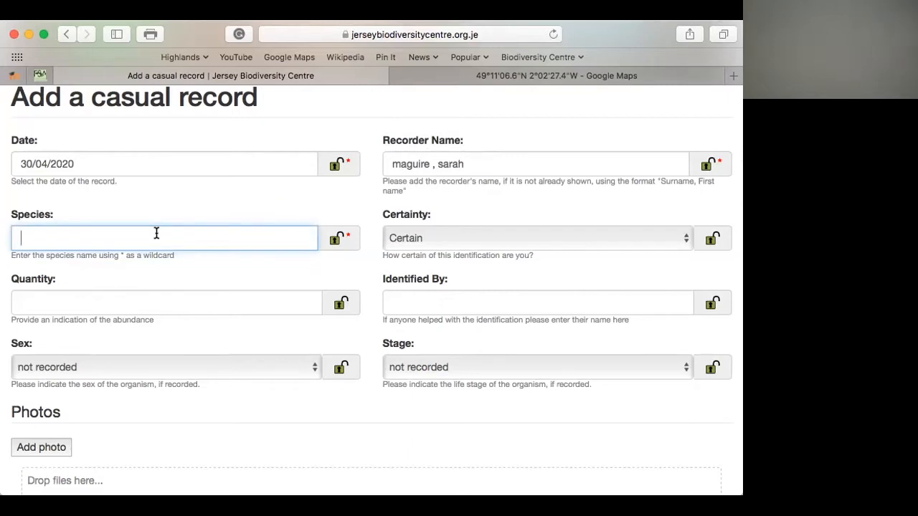
text(Robin)
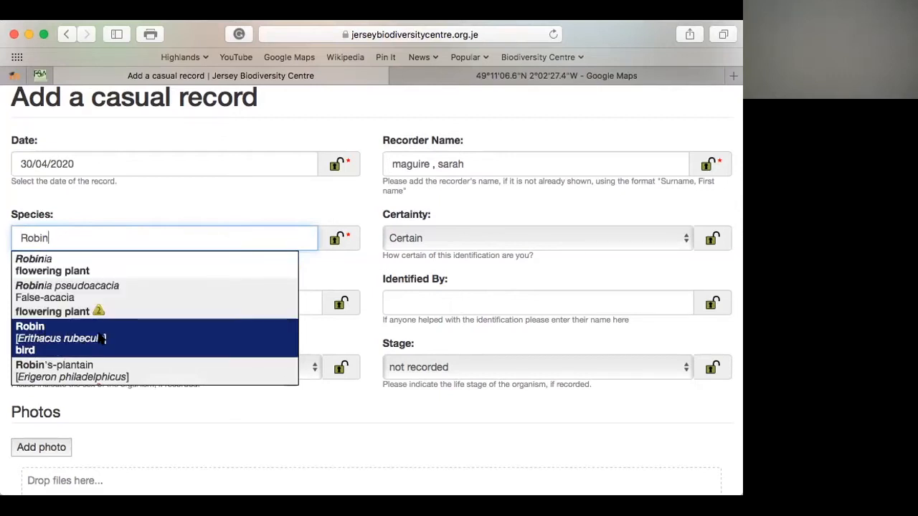
scroll(98, 342, down, 2)
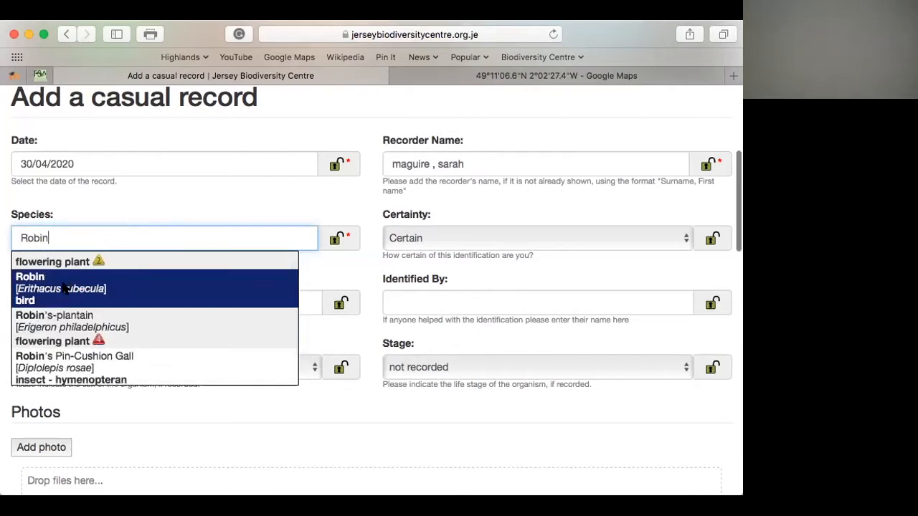
click(63, 285)
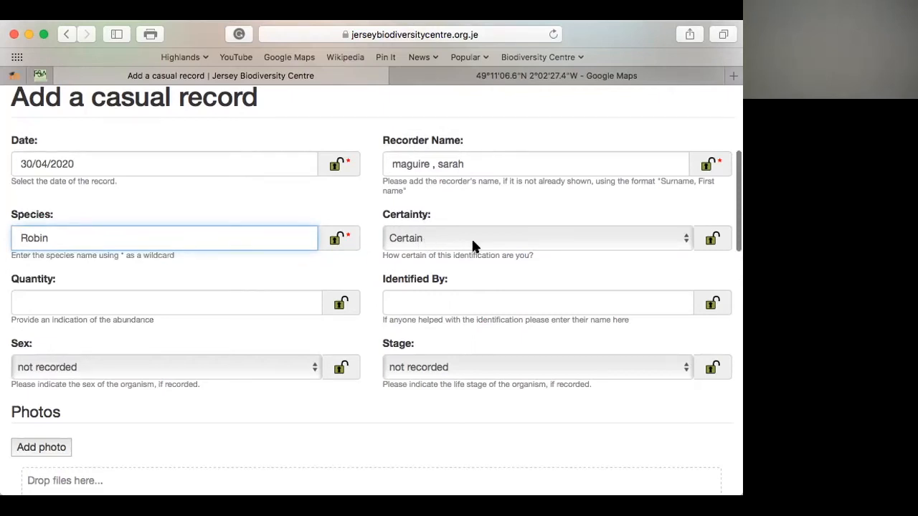
click(681, 240)
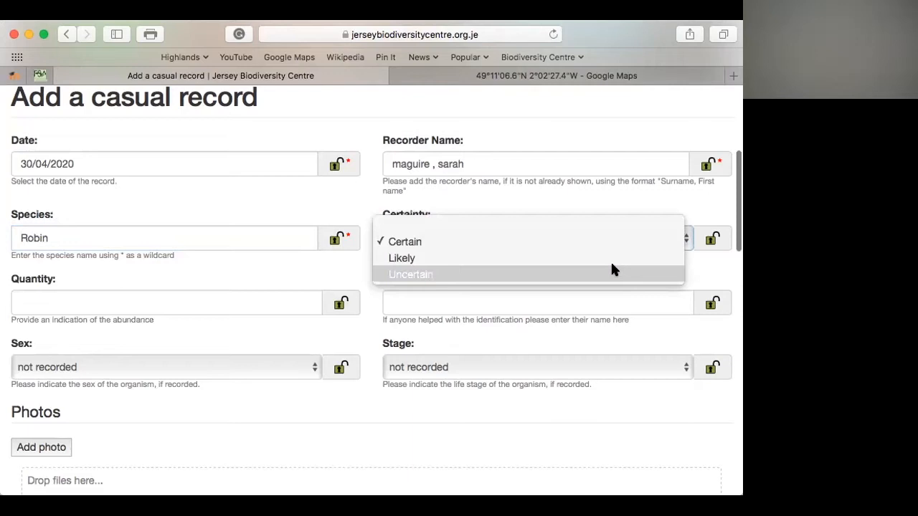
click(557, 236)
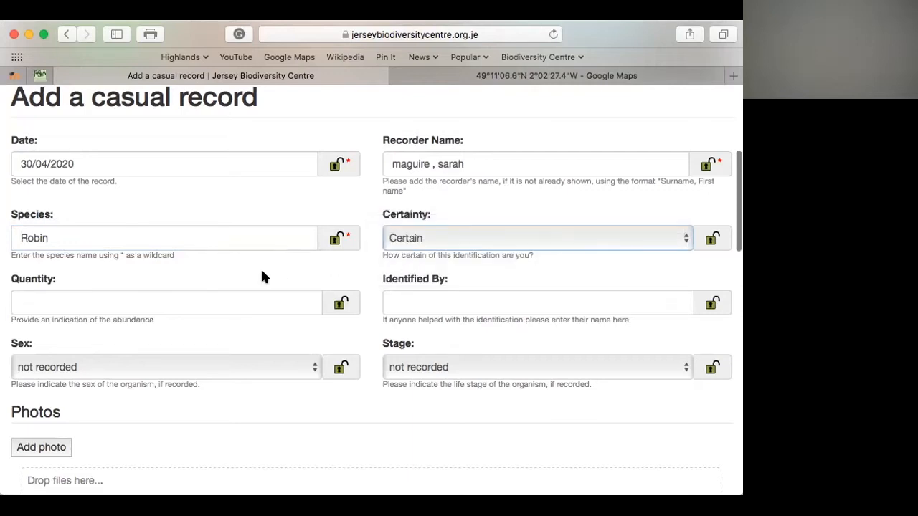
Enter a quantity of 1 for the sighting.
scroll(283, 266, down, 2)
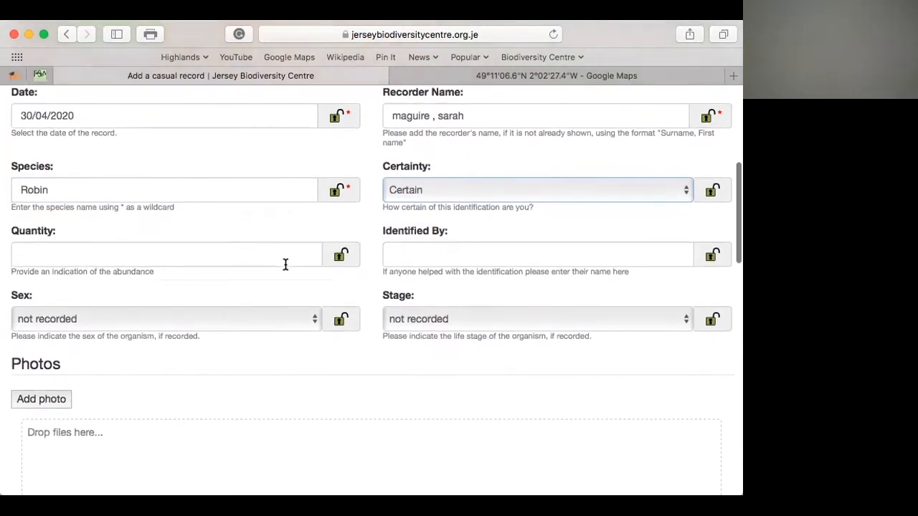
click(197, 247)
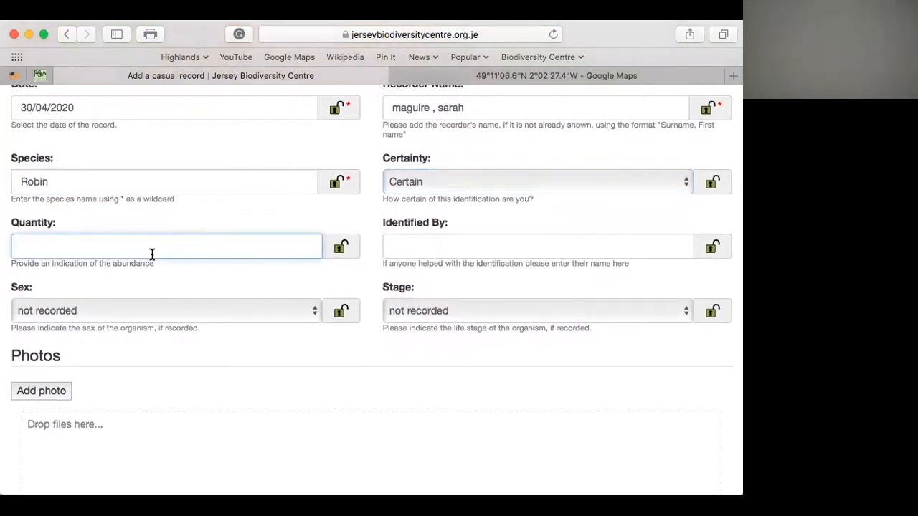
scroll(152, 254, up, 1)
text(1)
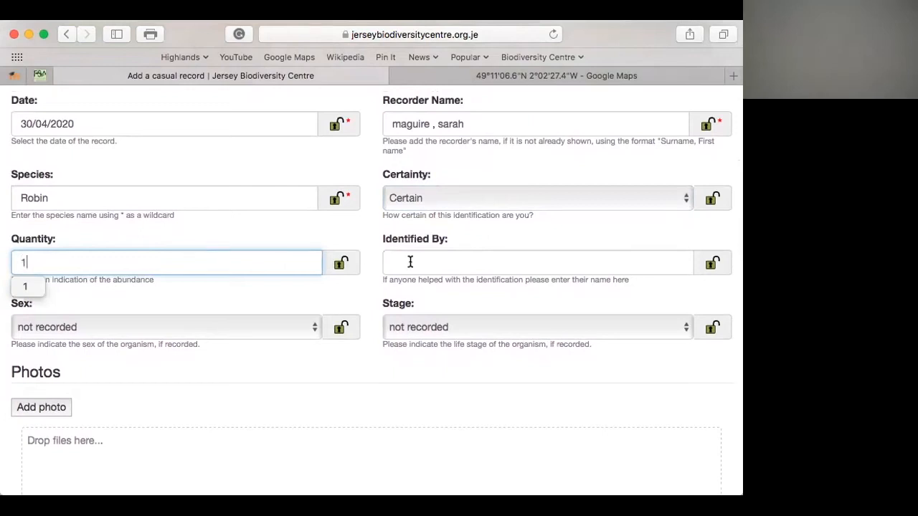
click(368, 273)
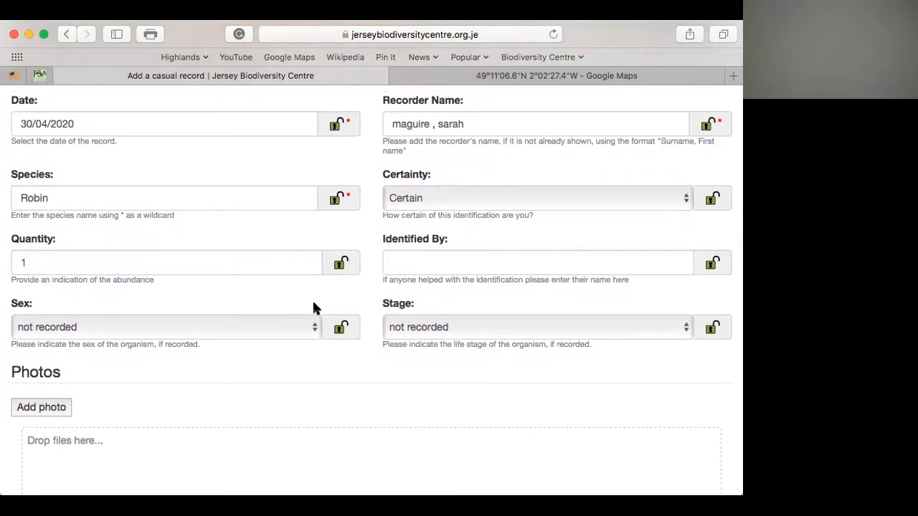
Set the organism's sex to male and its life stage to adult.
scroll(313, 309, down, 3)
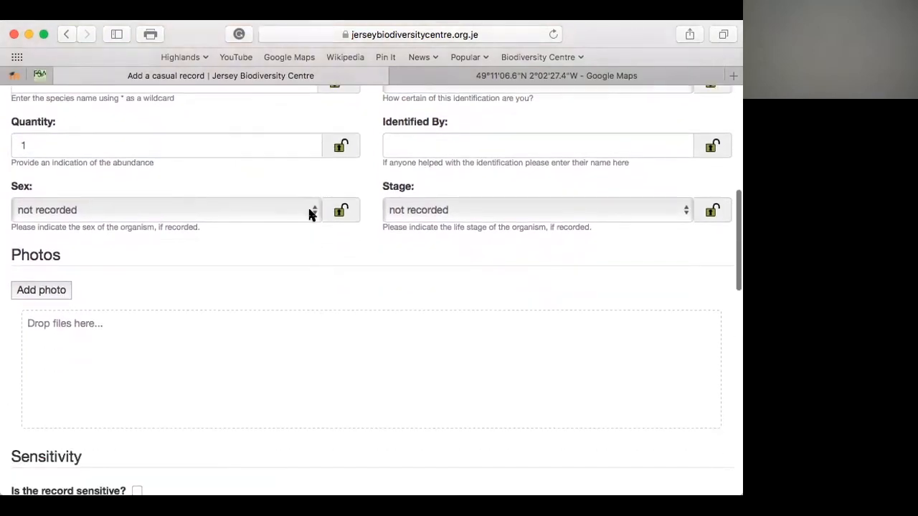
click(298, 209)
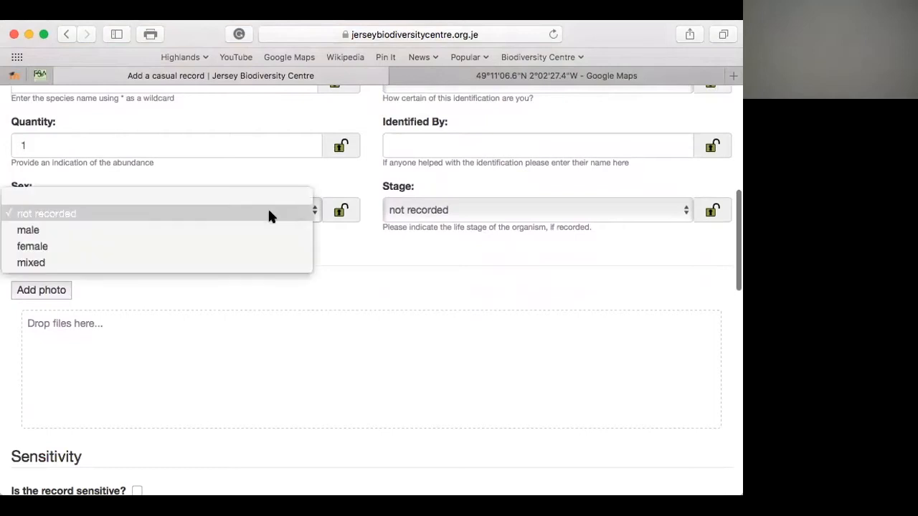
click(66, 227)
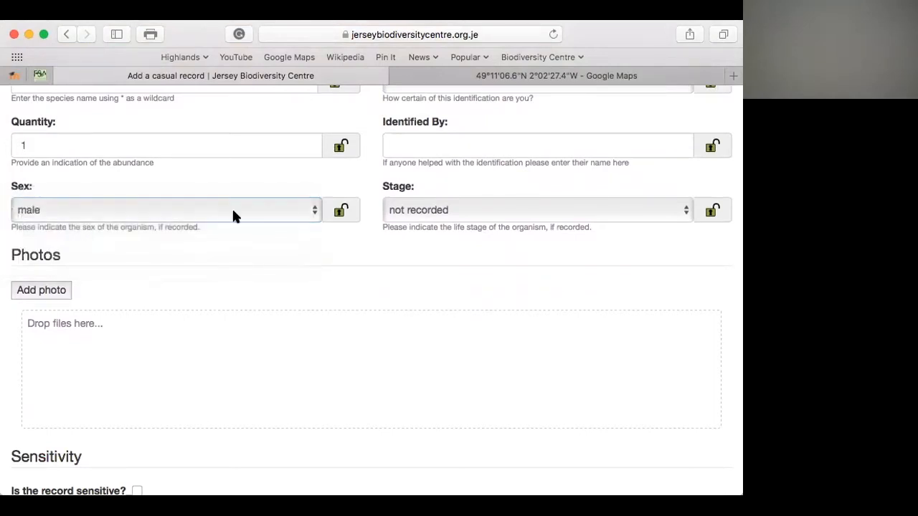
click(437, 214)
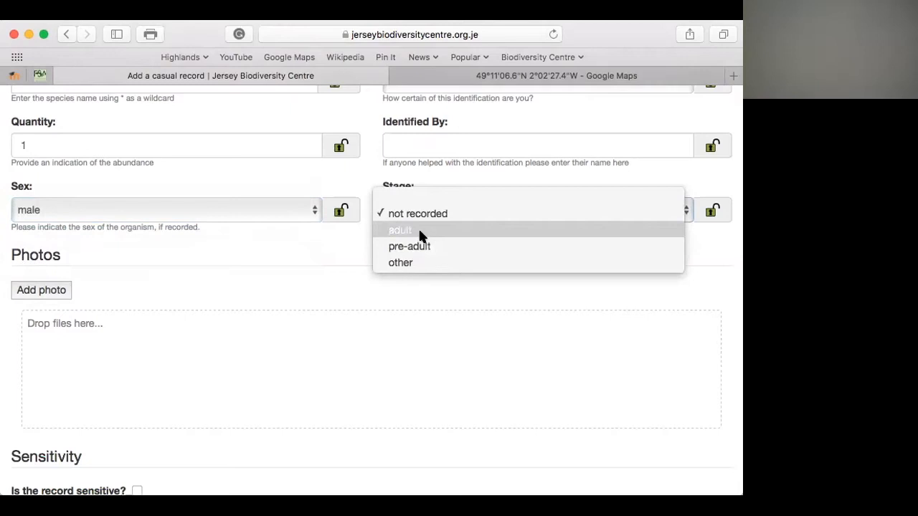
click(421, 231)
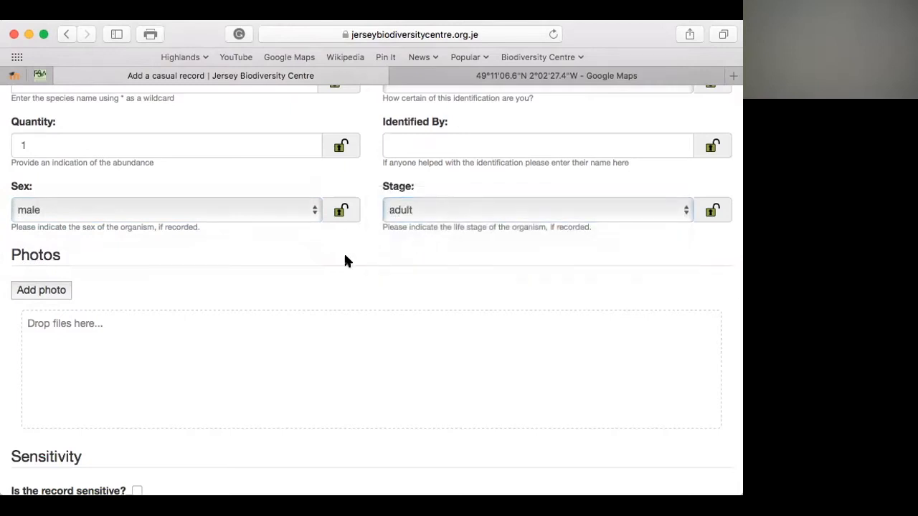
Review the form's Photos section and its sensitivity and location options.
scroll(345, 261, down, 3)
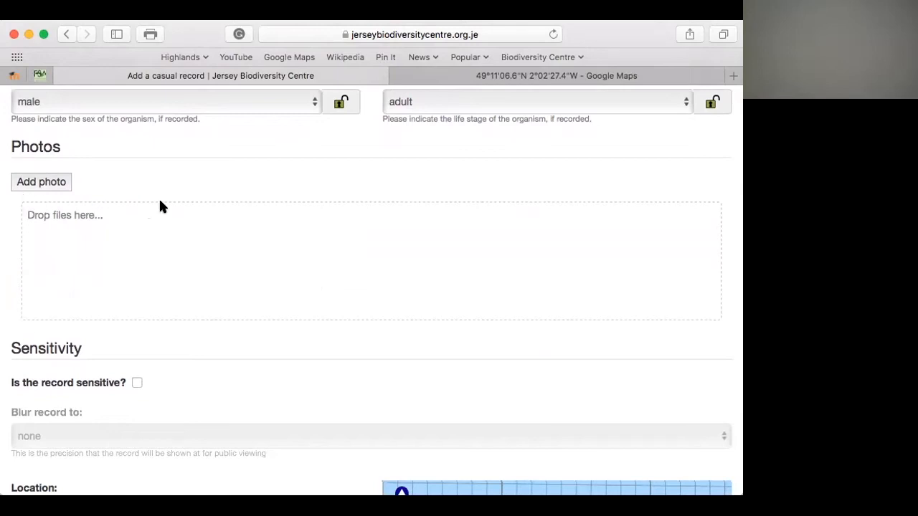
scroll(160, 207, up, 5)
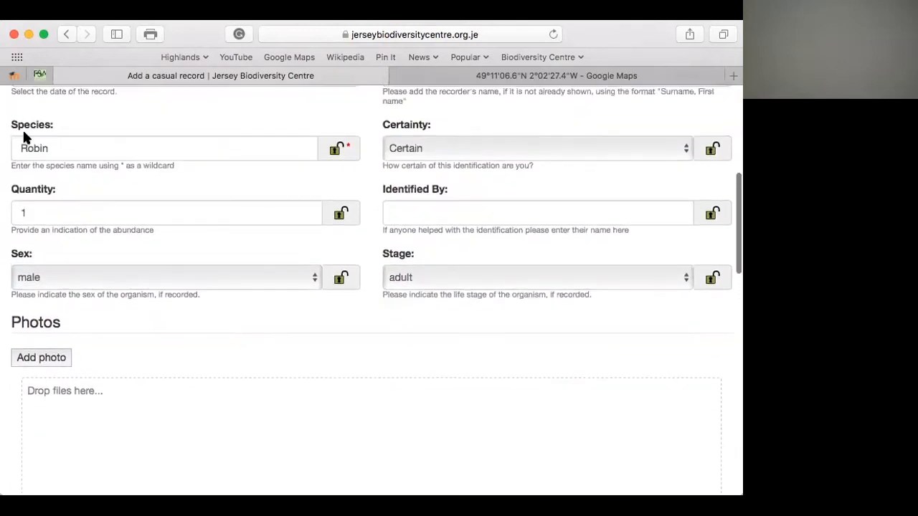
scroll(187, 356, down, 2)
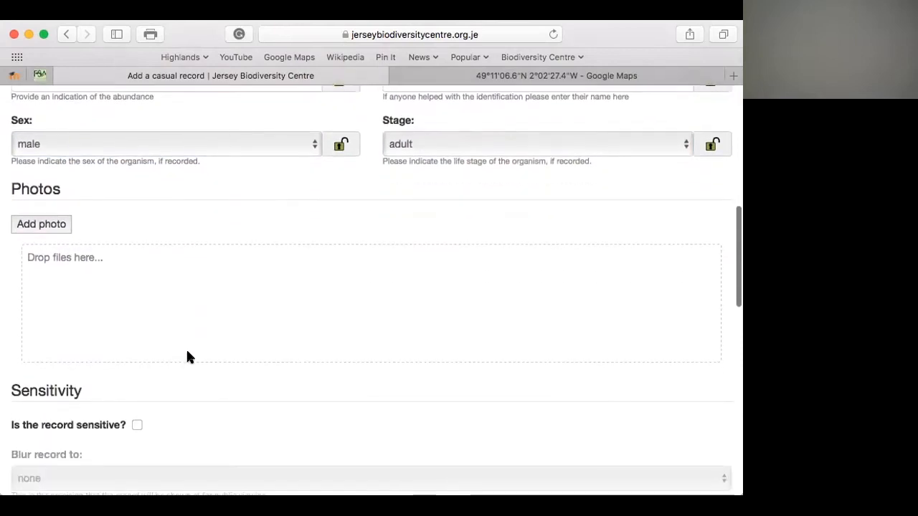
scroll(184, 390, down, 3)
scroll(184, 388, down, 4)
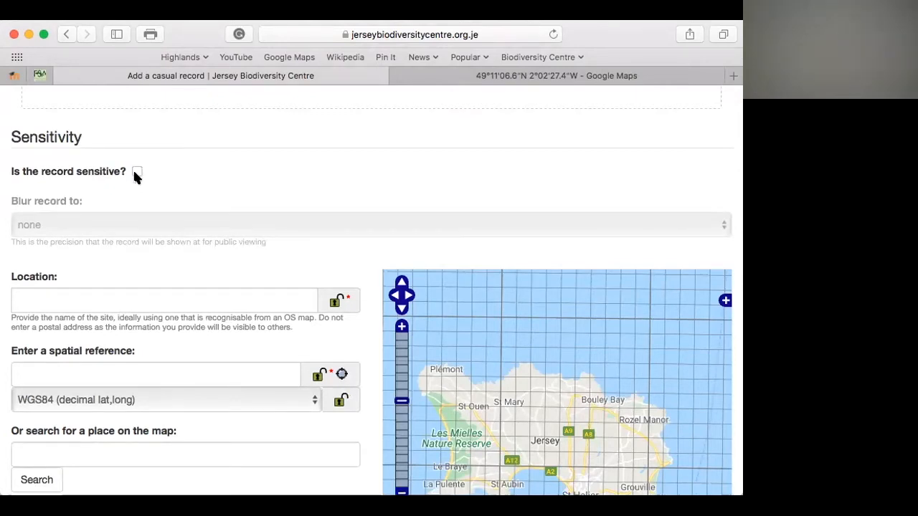
scroll(150, 174, down, 2)
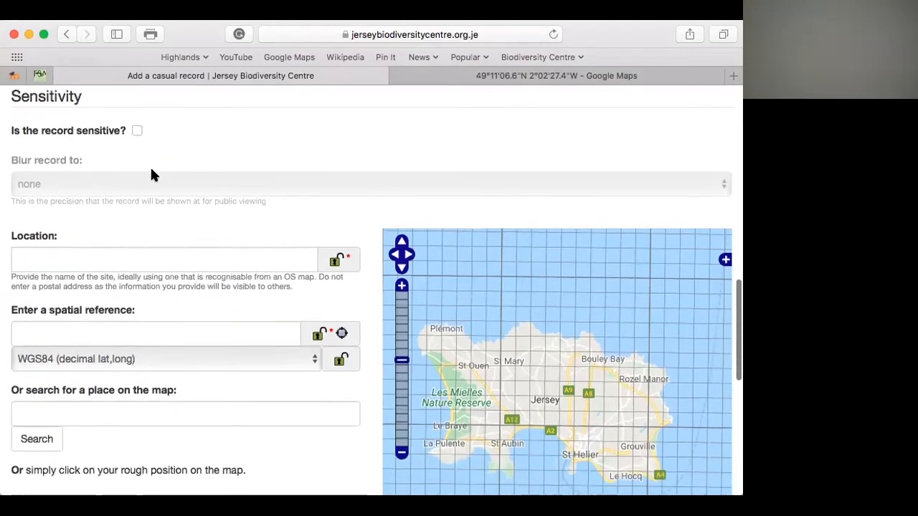
scroll(150, 175, down, 1)
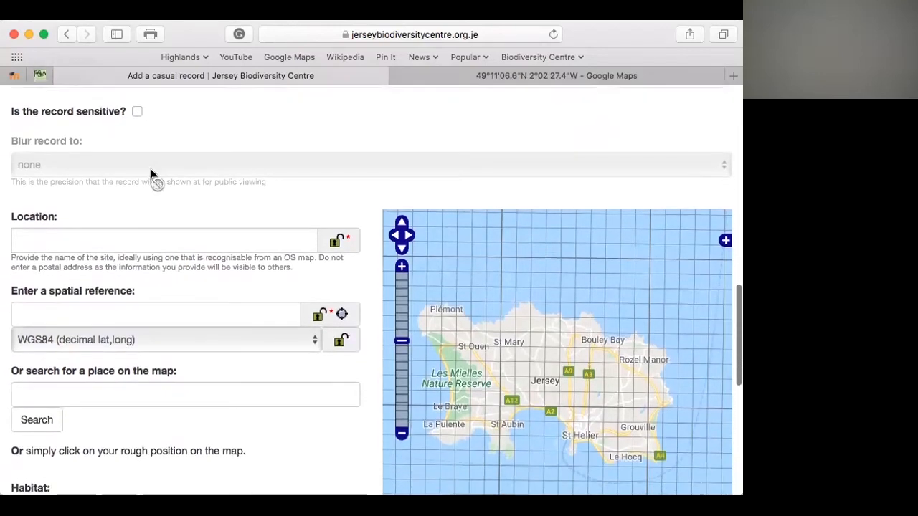
Try marking the record as sensitive with Blur to 10km, and clear the sensitive setting again.
click(136, 112)
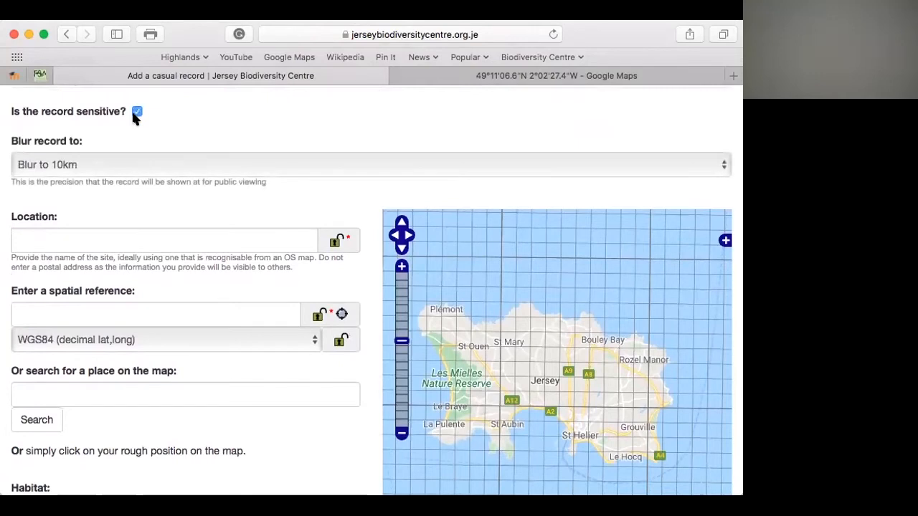
click(160, 167)
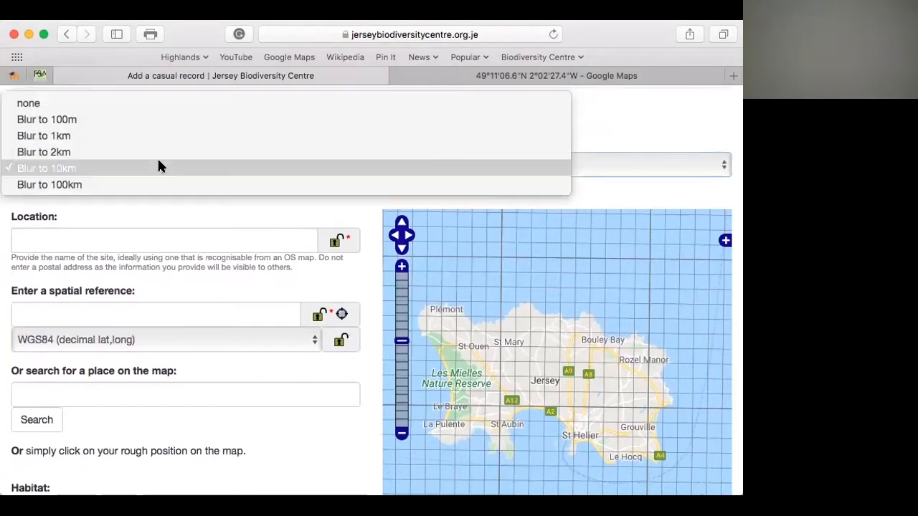
click(134, 169)
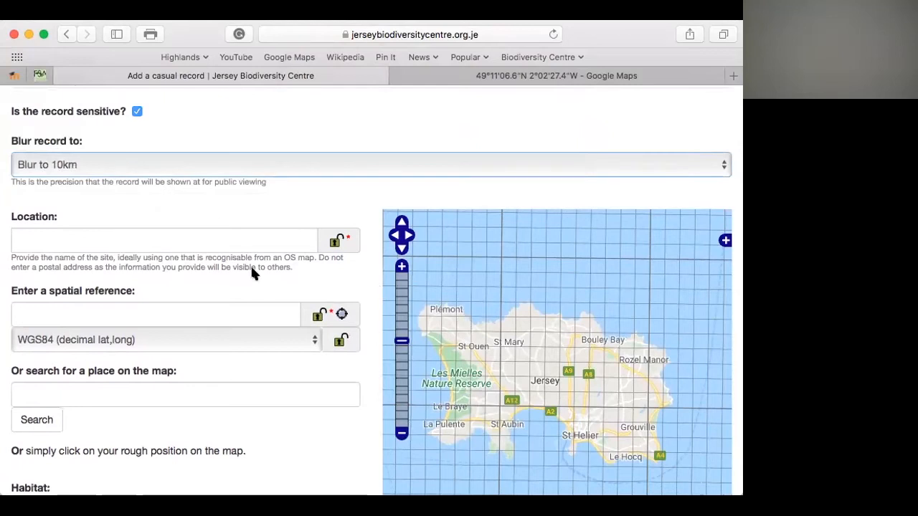
click(137, 112)
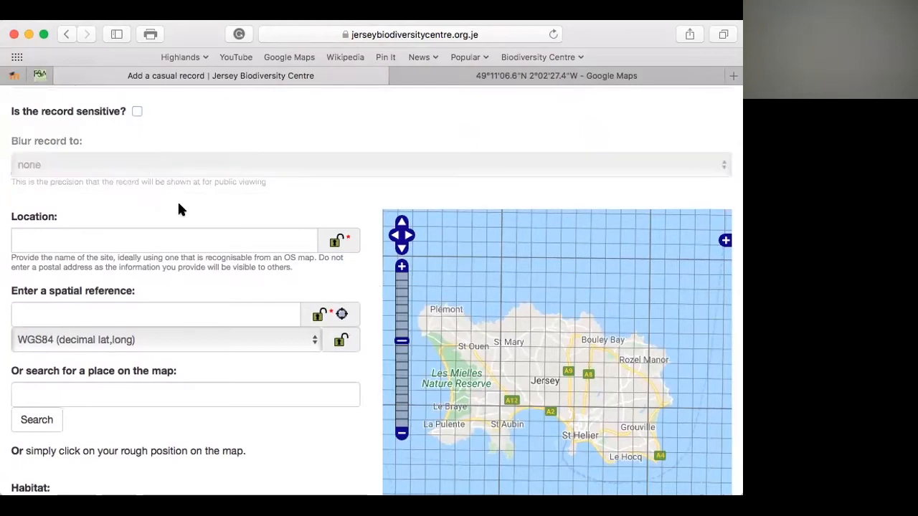
Enter Petite Sente as the location name of the sighting.
scroll(199, 211, down, 1)
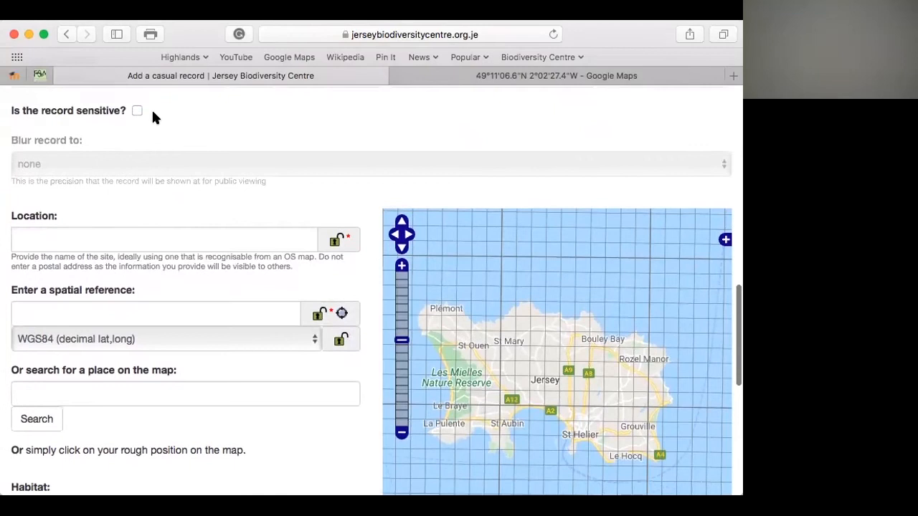
scroll(172, 195, down, 2)
click(132, 171)
text(Pet)
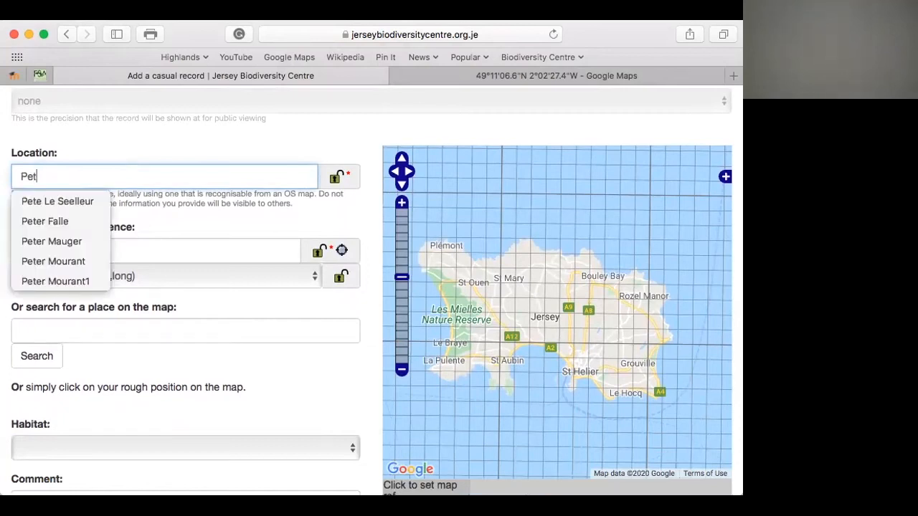
text(ite Sente)
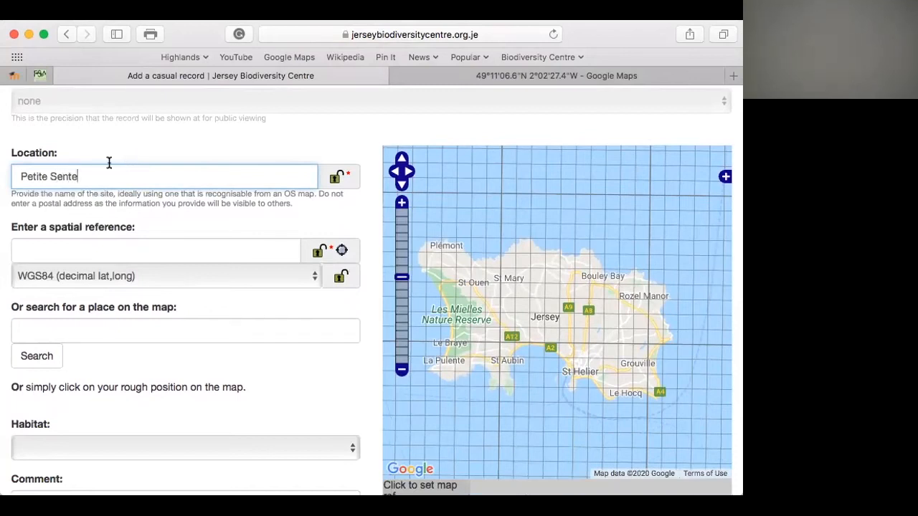
click(143, 206)
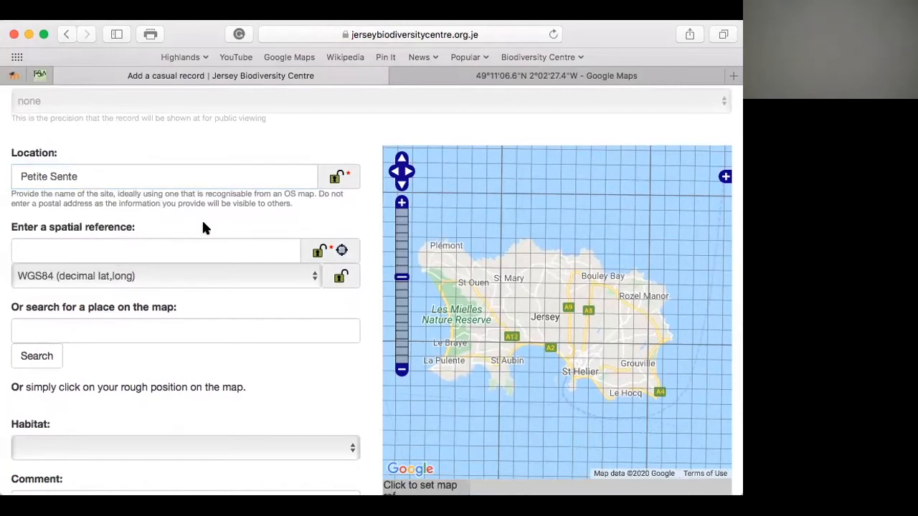
Find the La Petite Sente area near Le Bourg on the location map and show it as Google Satellite imagery.
scroll(228, 208, down, 2)
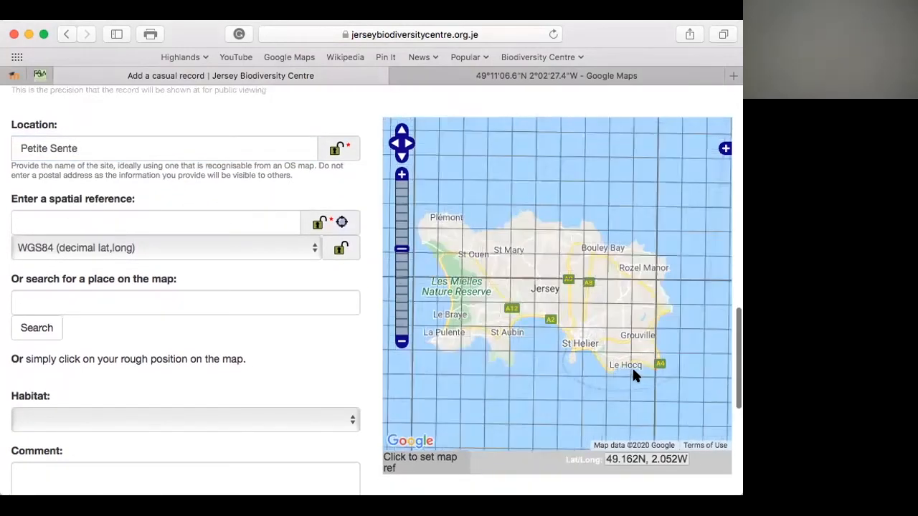
scroll(635, 367, up, 2)
scroll(637, 364, up, 2)
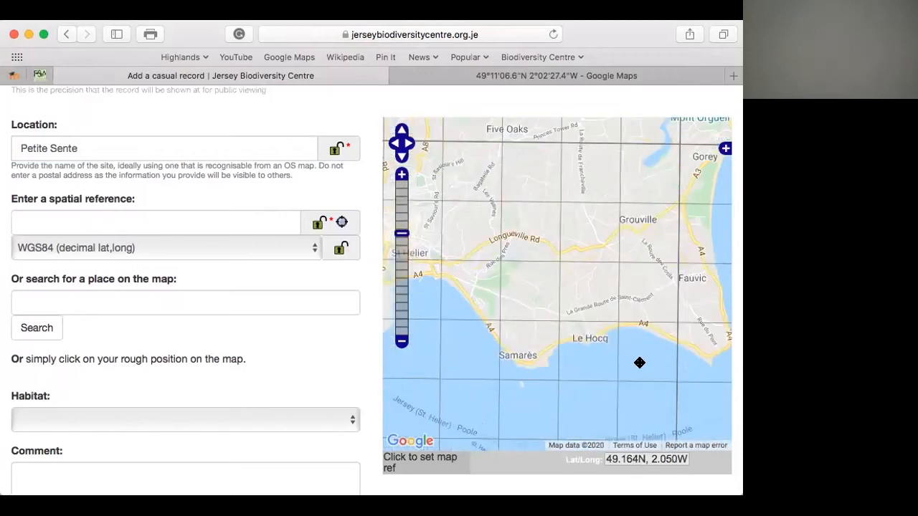
drag(556, 299, 512, 308)
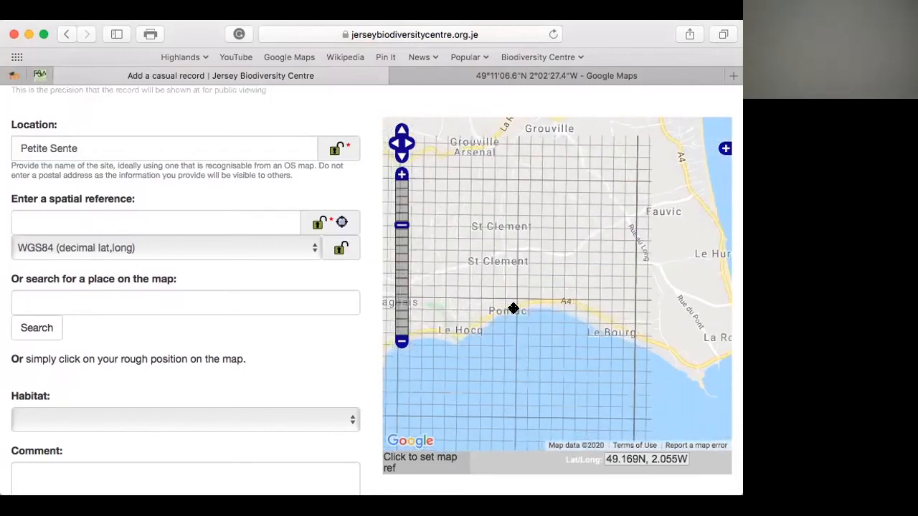
drag(629, 322, 535, 317)
scroll(528, 320, up, 2)
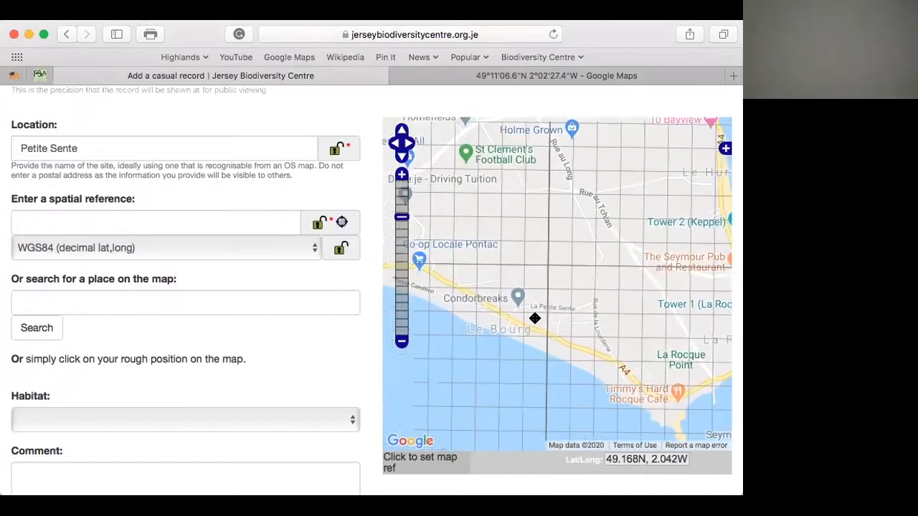
scroll(526, 319, up, 2)
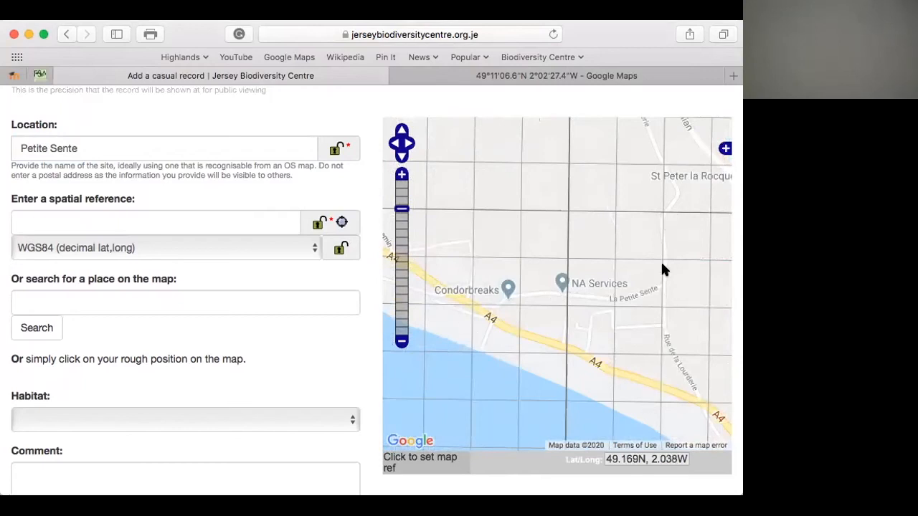
click(725, 149)
click(725, 149)
click(724, 152)
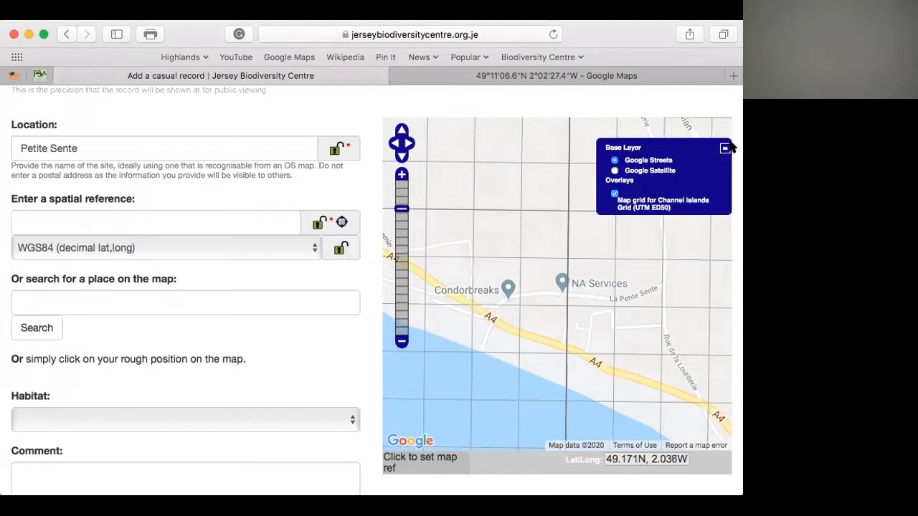
click(615, 171)
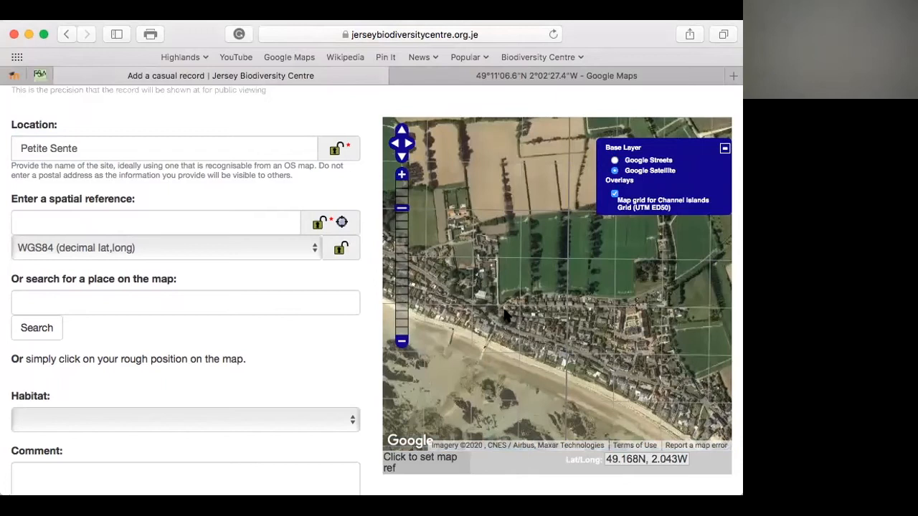
Mark the sighting's position on the satellite map among the houses south of the field, at about 49.168N, 2.042W.
scroll(508, 316, up, 1)
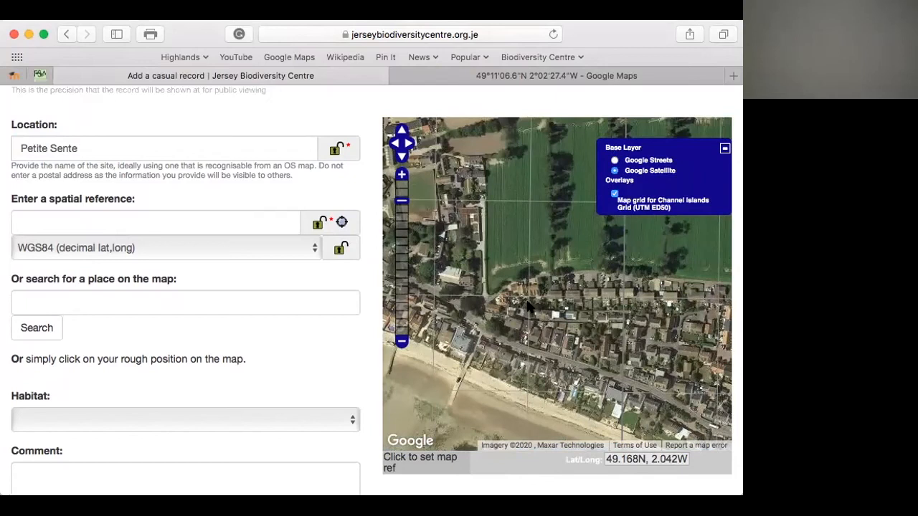
click(527, 307)
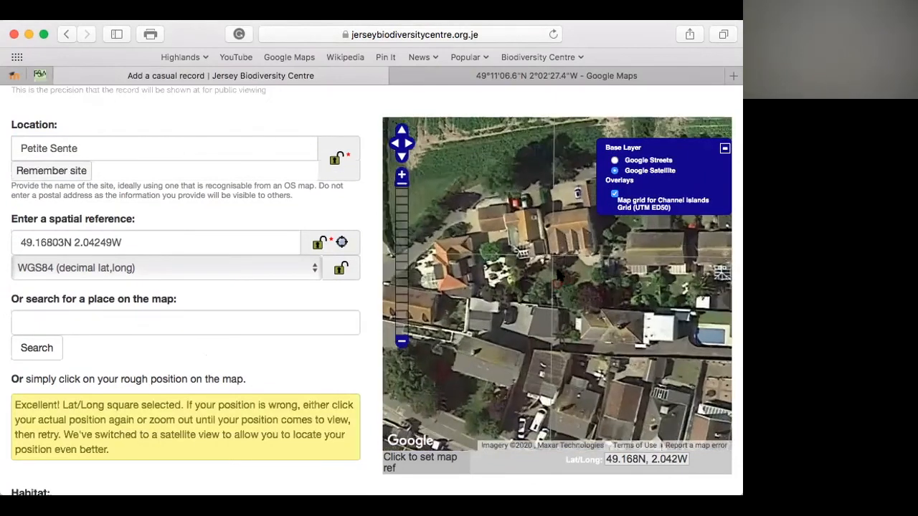
click(558, 273)
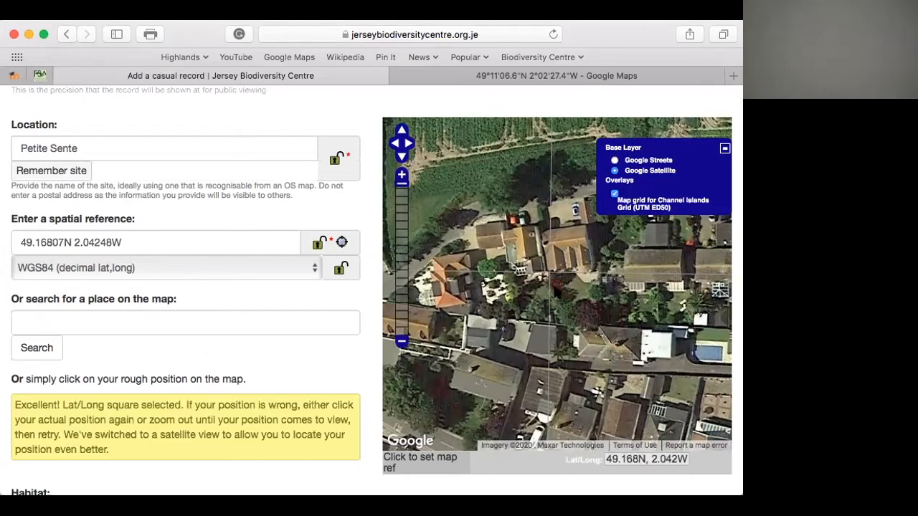
Change the spatial reference system to Channel Islands Grid (UTM ED50) and mark the sighting again in grid square WV69904679.
click(309, 268)
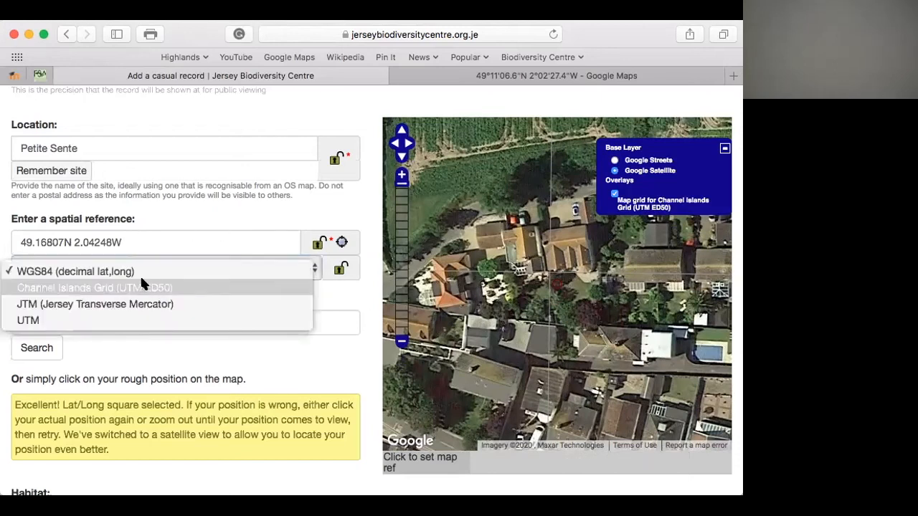
click(135, 267)
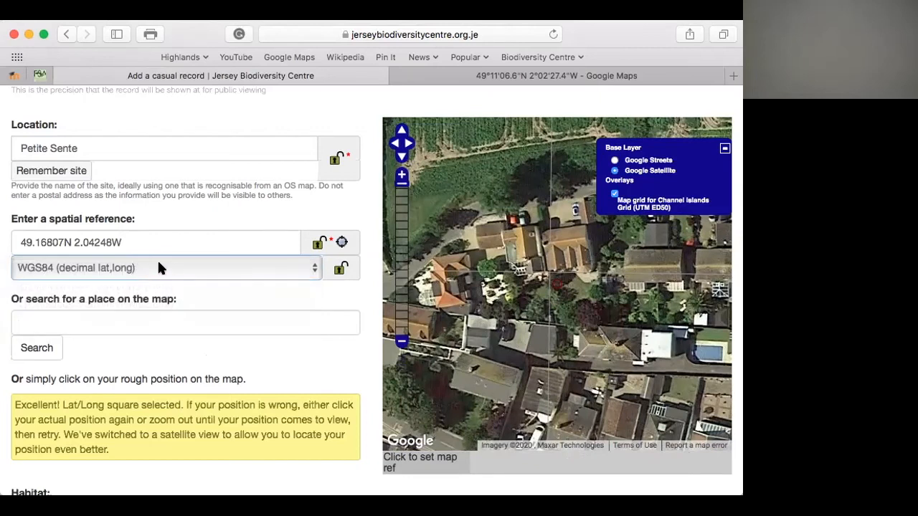
click(314, 270)
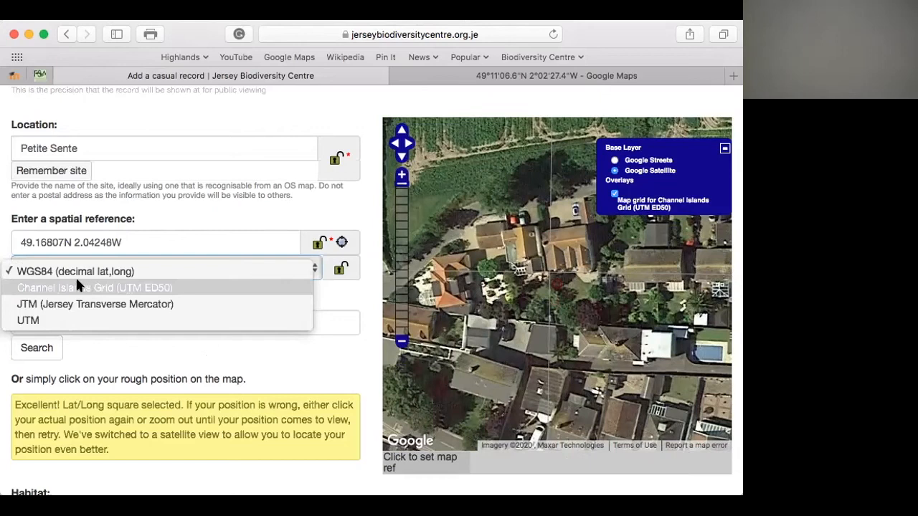
click(58, 289)
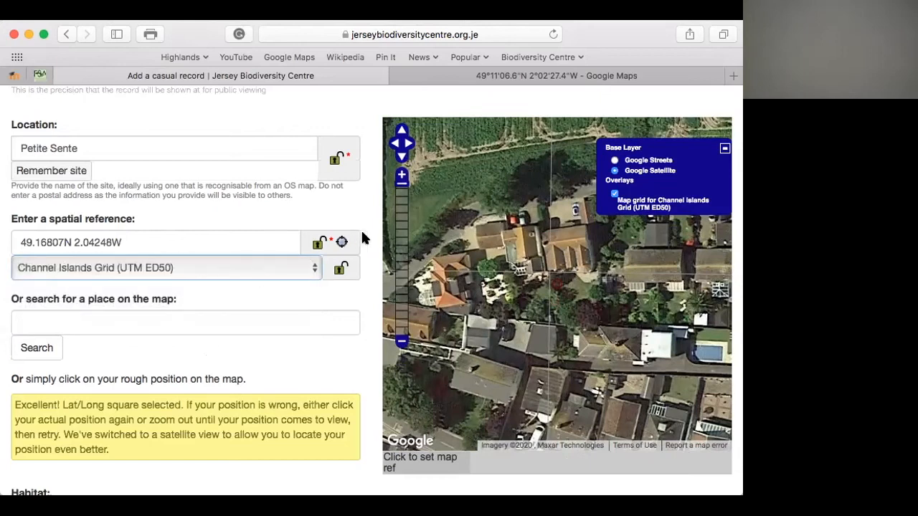
click(576, 277)
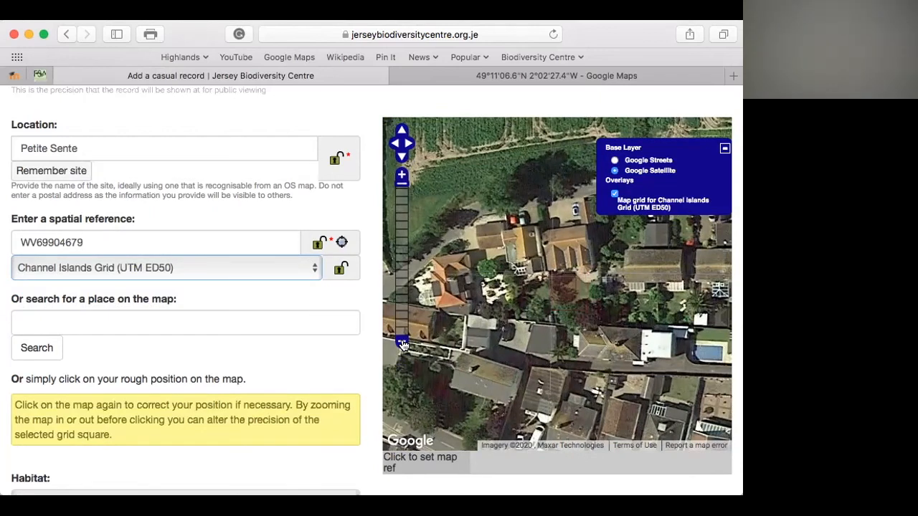
click(403, 344)
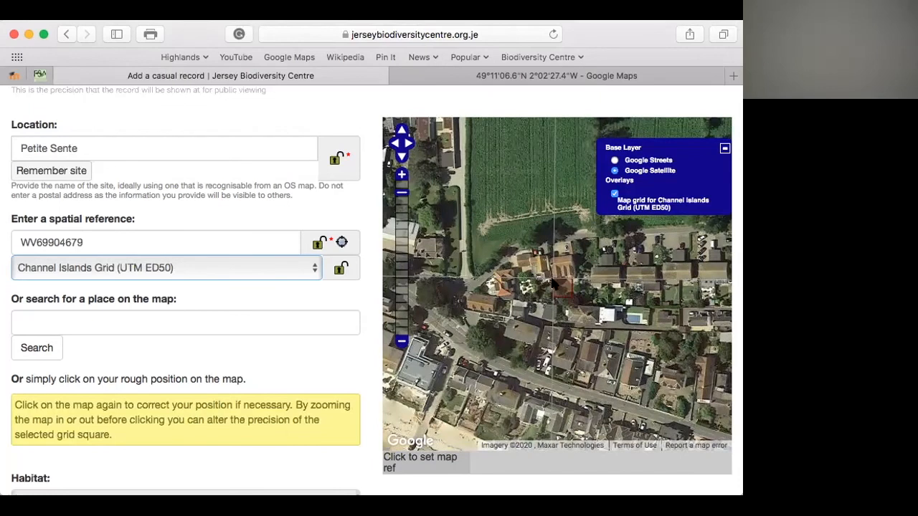
Set the habitat to Arable land, gardens or parks with the subtype Gardens and parks, and submit the record.
scroll(88, 349, down, 5)
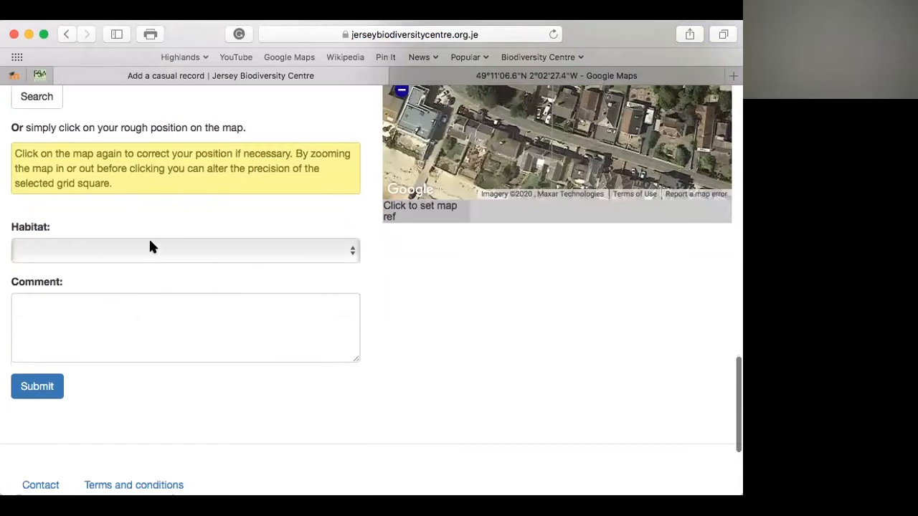
scroll(150, 255, down, 1)
click(144, 213)
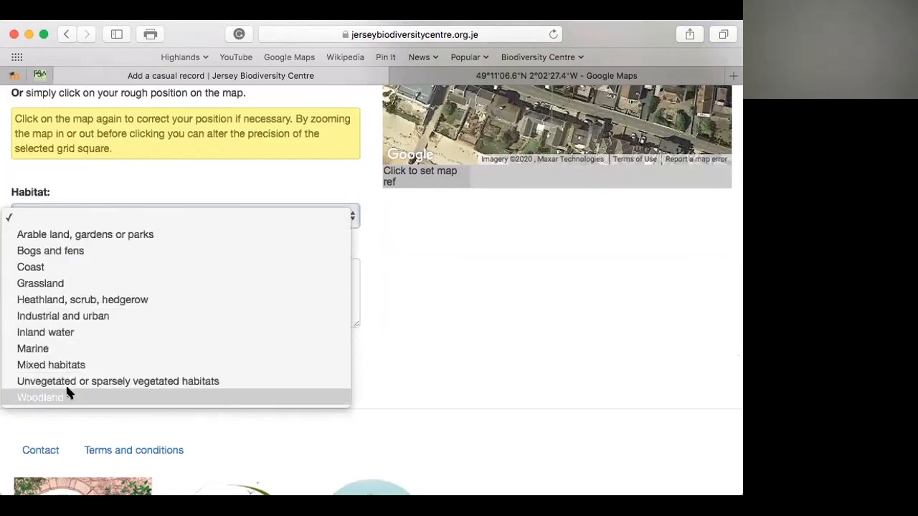
click(70, 235)
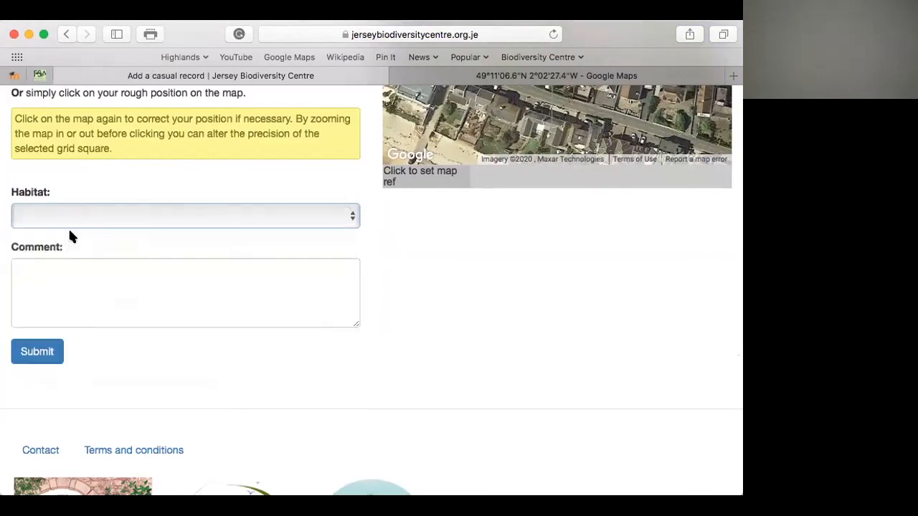
click(74, 238)
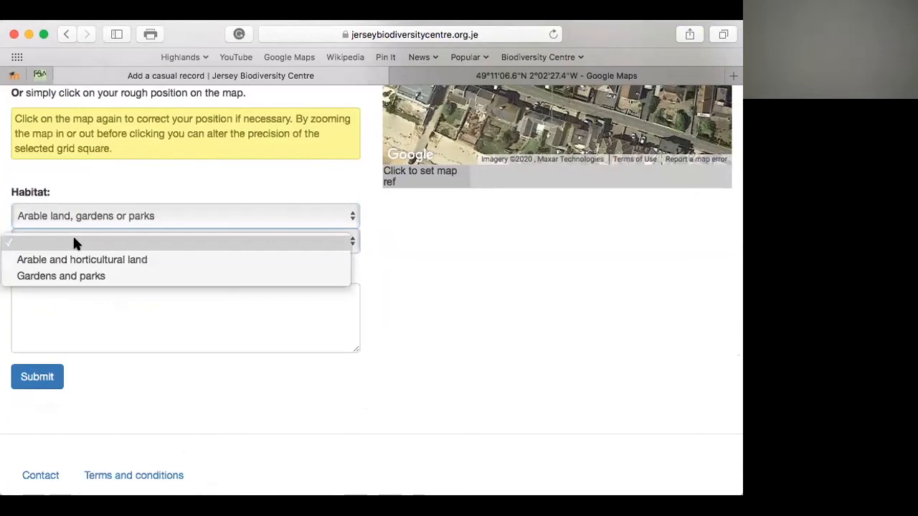
click(66, 274)
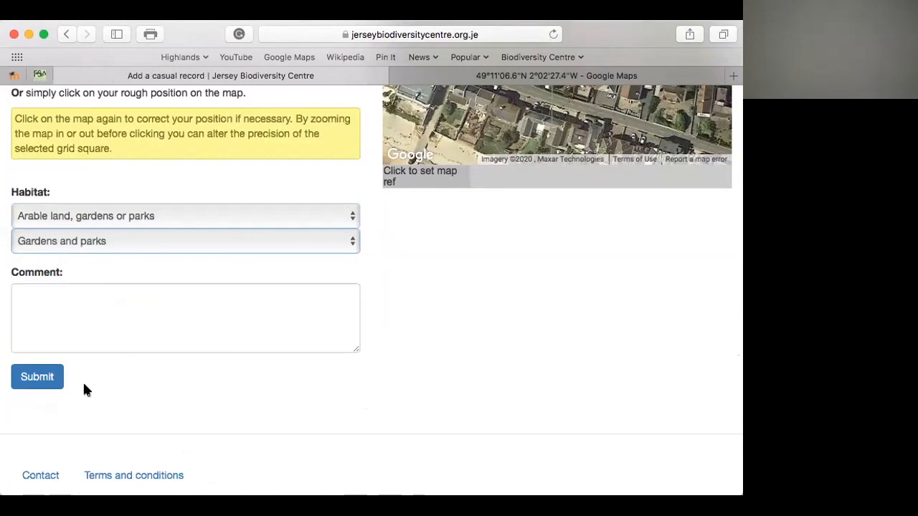
click(41, 378)
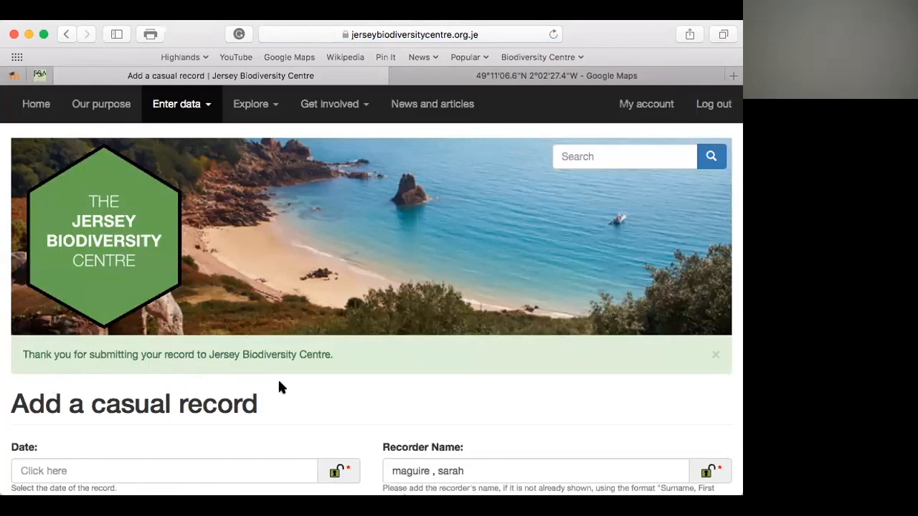
Review the blank casual record form from the submission notice and date field down to the habitat and comment fields.
scroll(288, 427, down, 5)
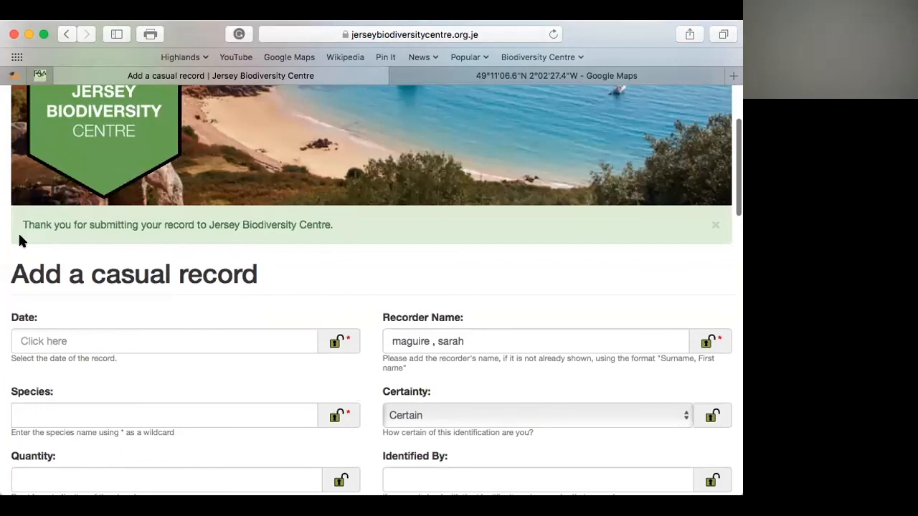
scroll(342, 374, down, 2)
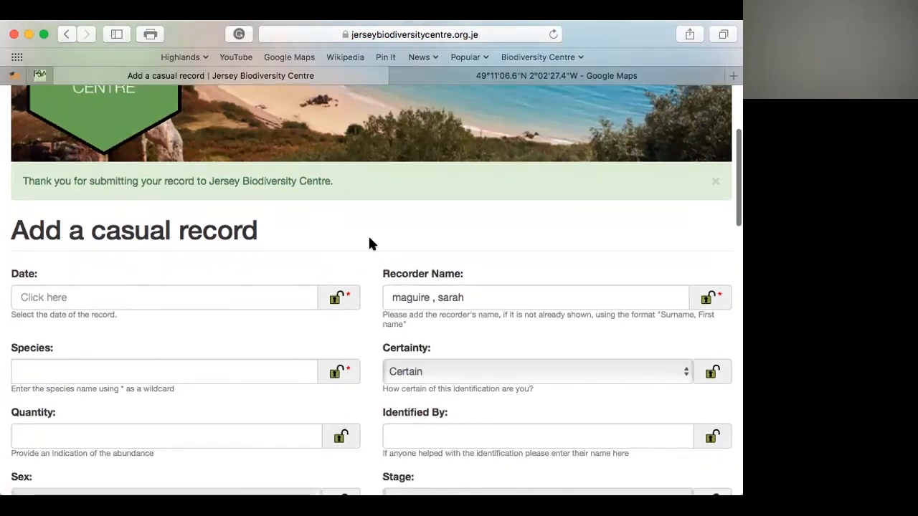
scroll(341, 406, down, 10)
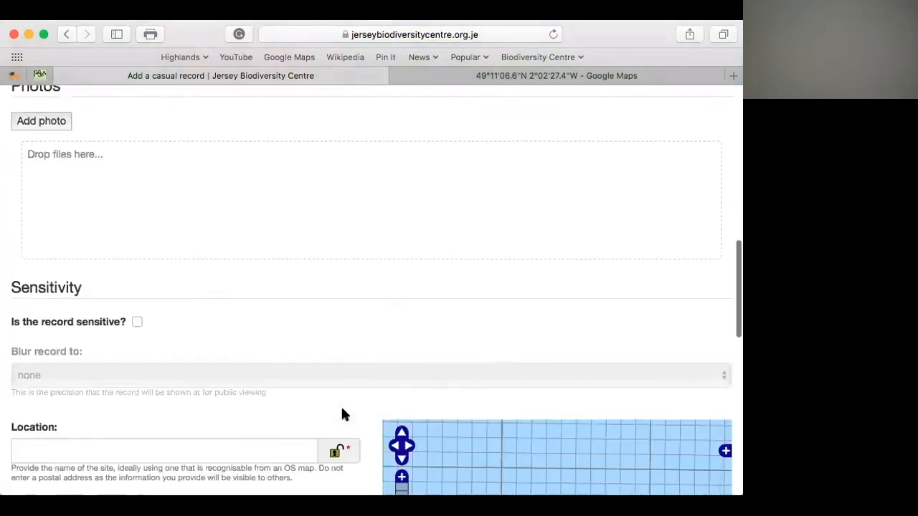
scroll(260, 336, down, 10)
scroll(260, 346, down, 1)
click(23, 320)
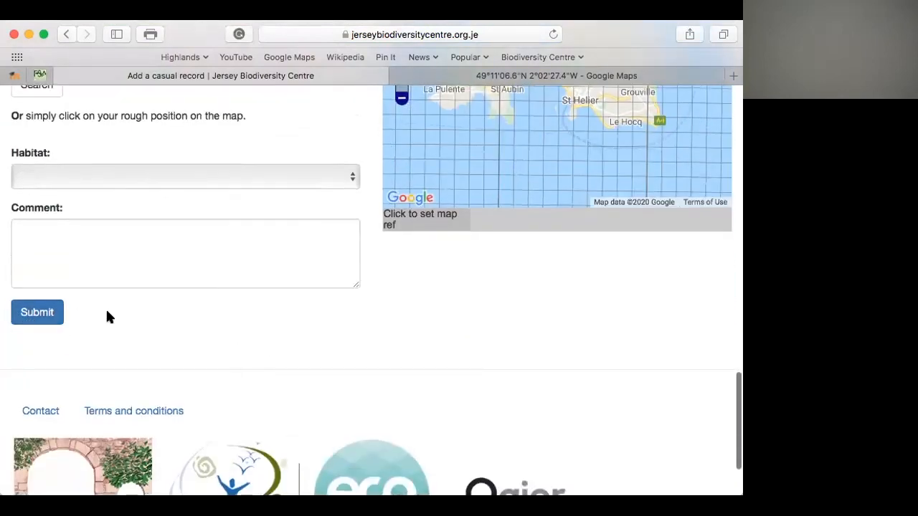
scroll(108, 317, up, 12)
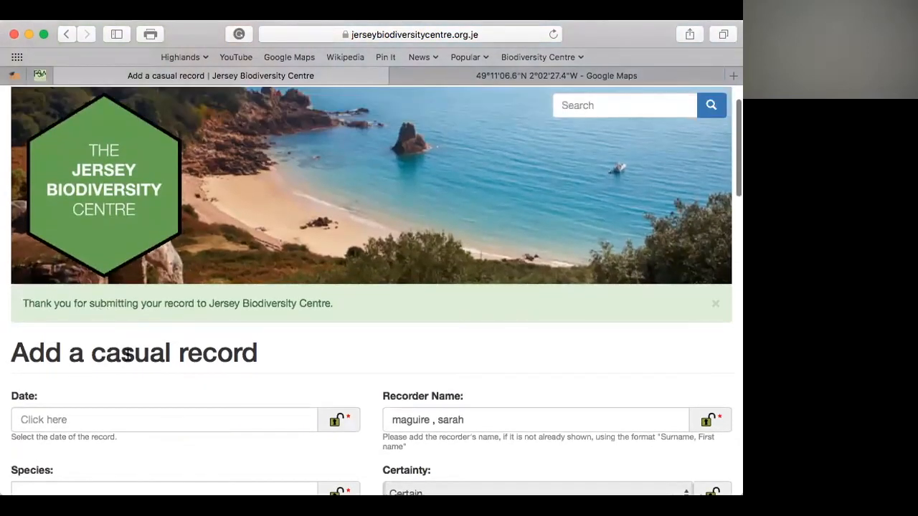
scroll(128, 354, down, 1)
scroll(127, 355, up, 2)
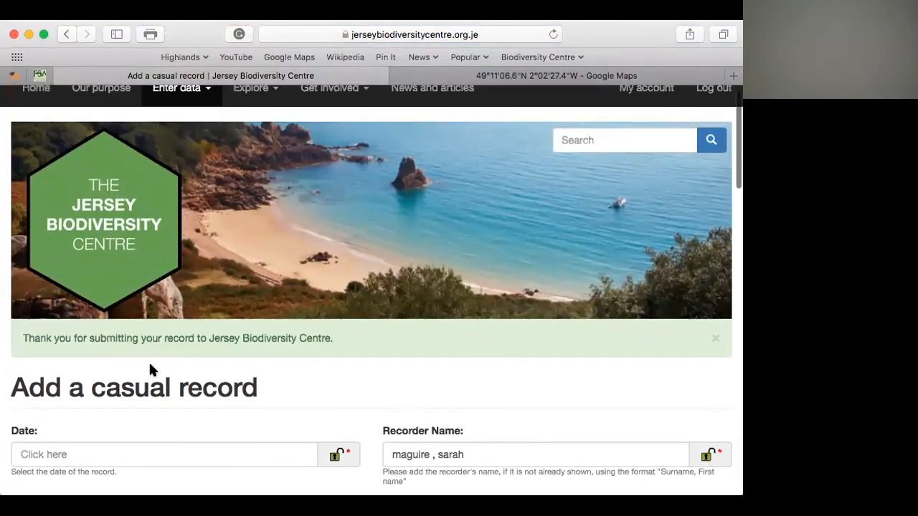